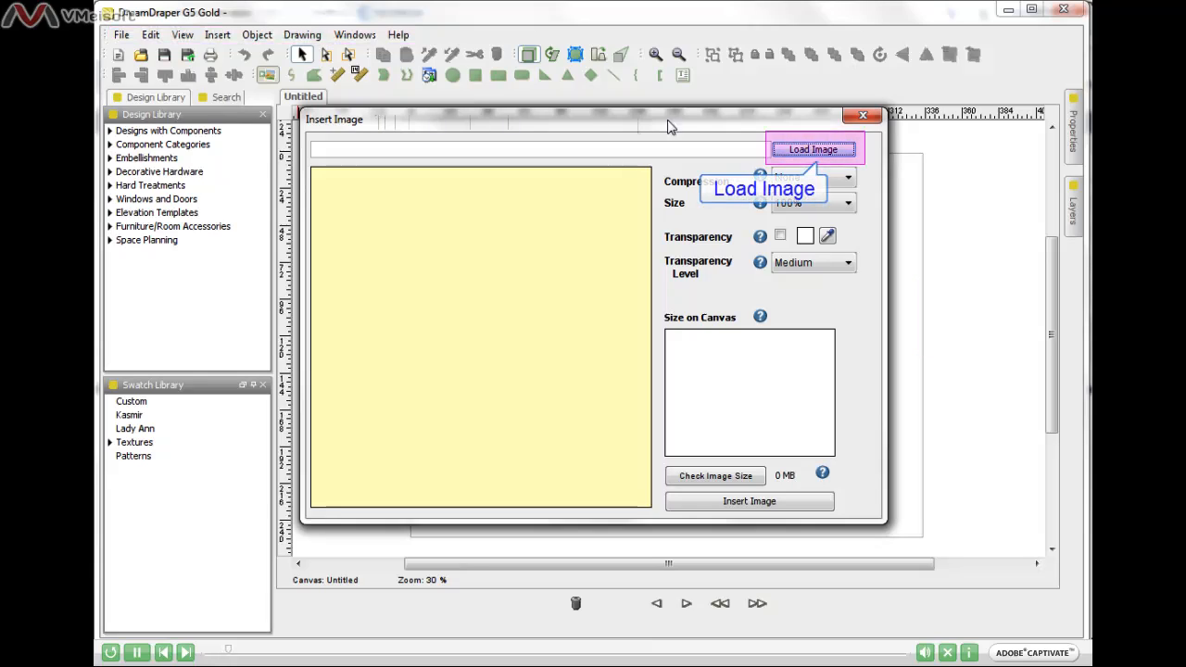
# - Insert the Belfort-SUNROOM5-b.jpg photo from the Photos folder onto the canvas
pyautogui.click(813, 150)
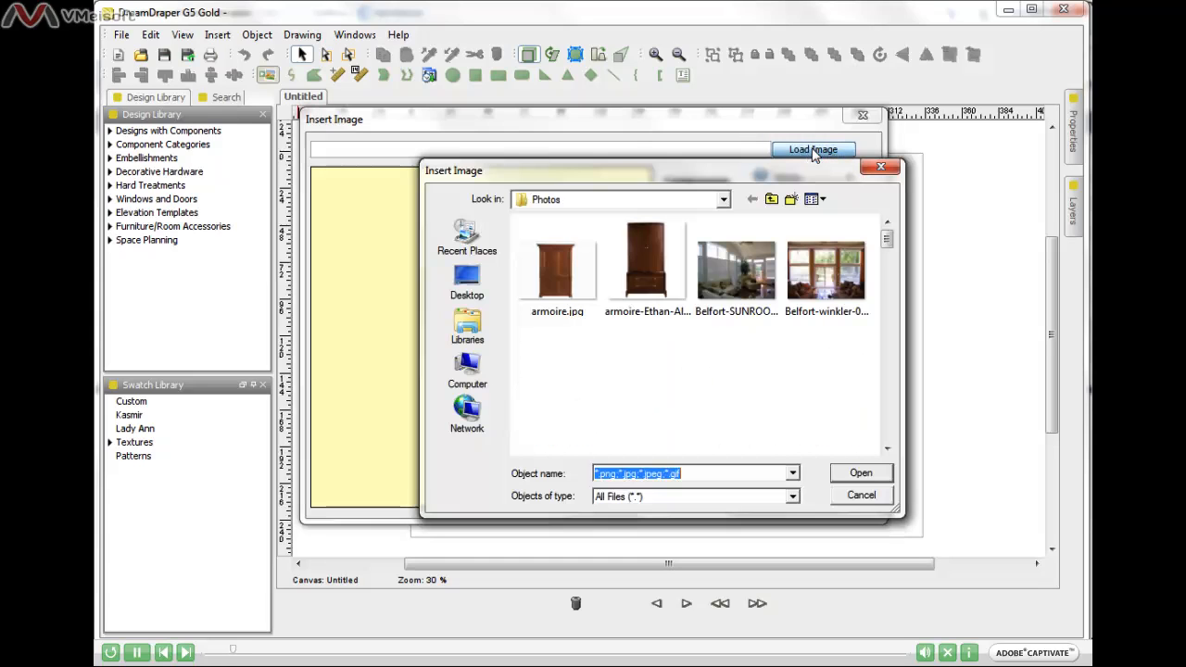
pyautogui.click(738, 268)
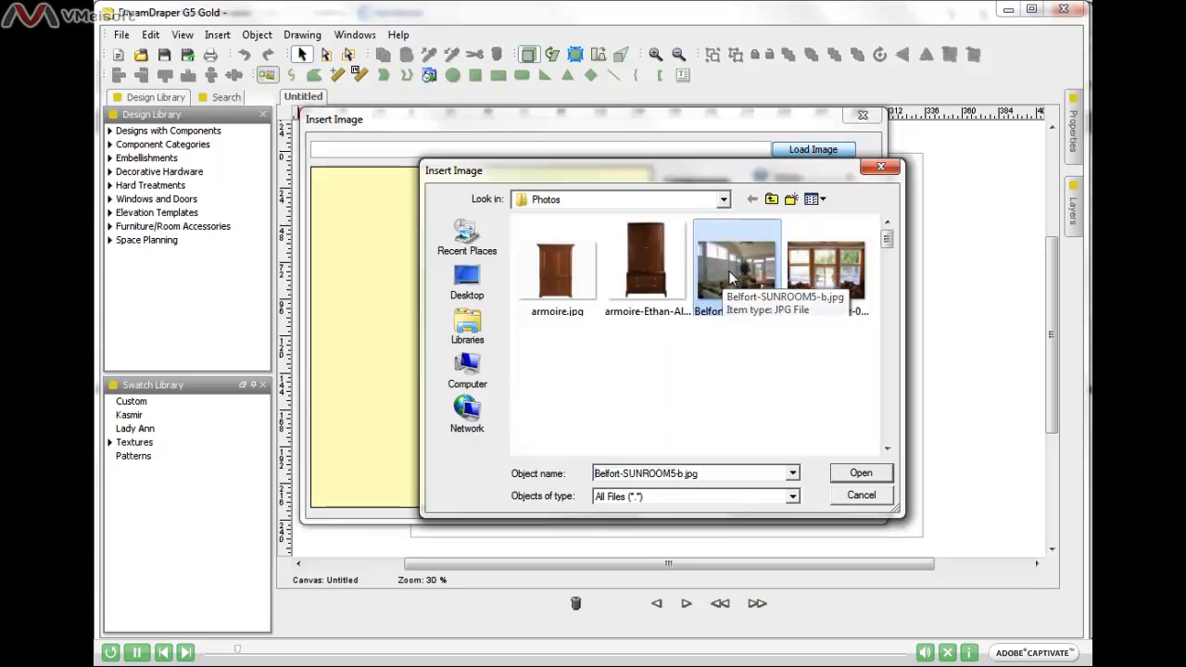
pyautogui.click(876, 475)
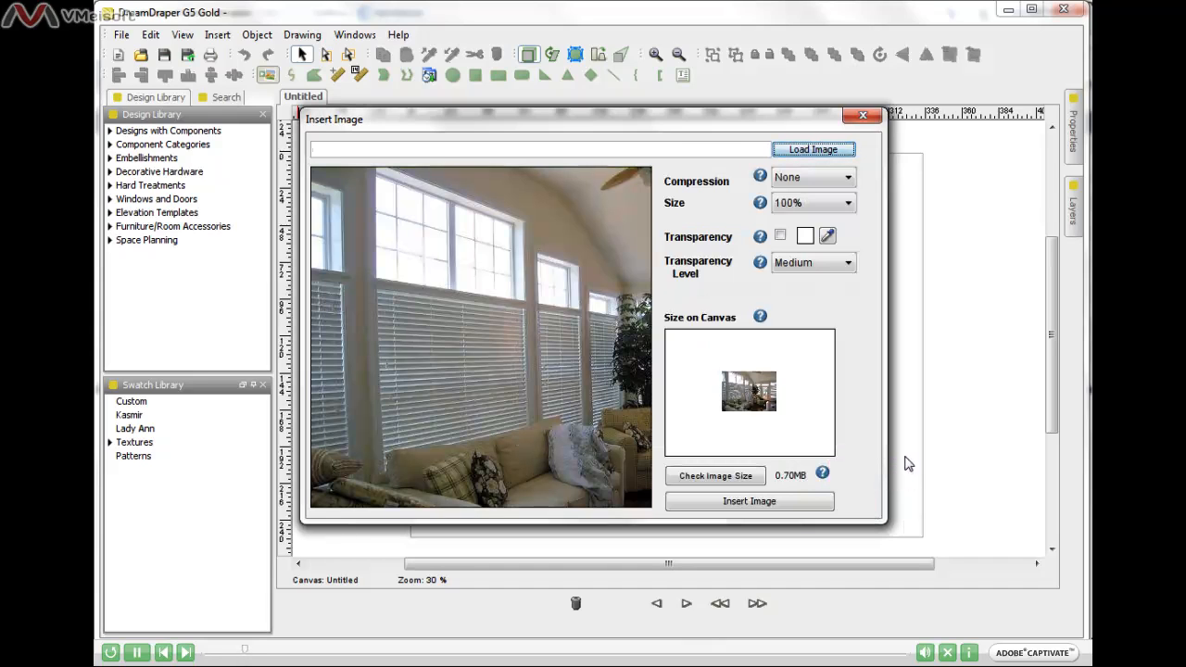
pyautogui.click(789, 501)
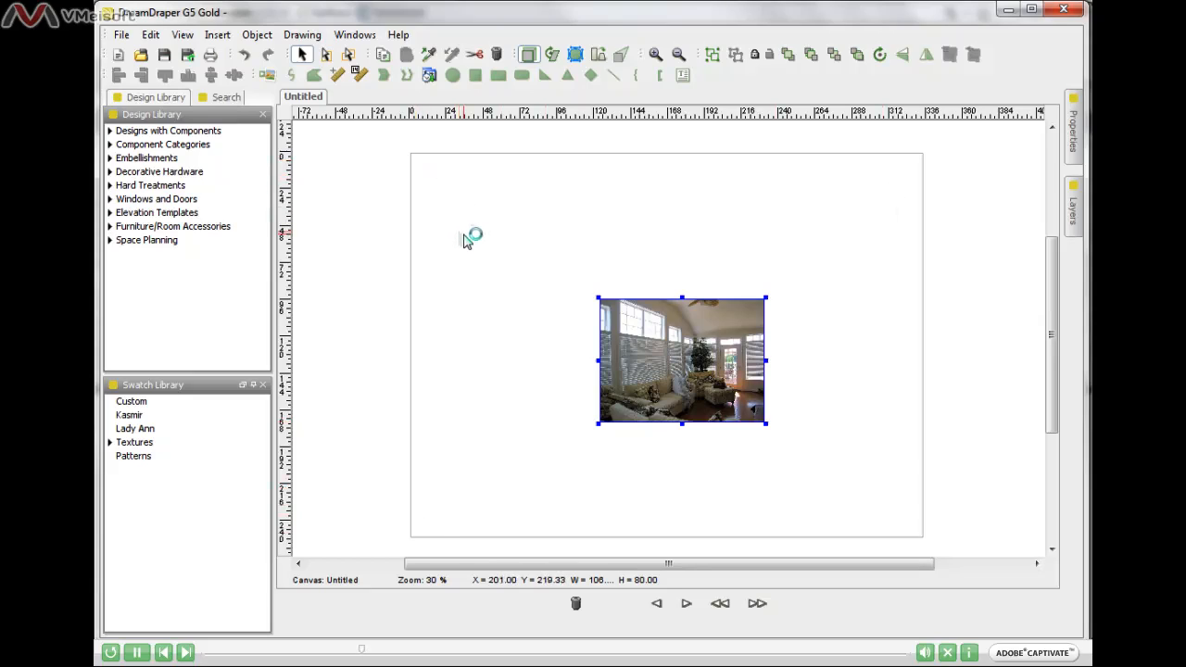
# - Move the sunroom photo to the canvas's upper-left corner and enlarge it proportionally to about 316 wide by 237.5 high
pyautogui.moveTo(674, 336); pyautogui.dragTo(512, 211)
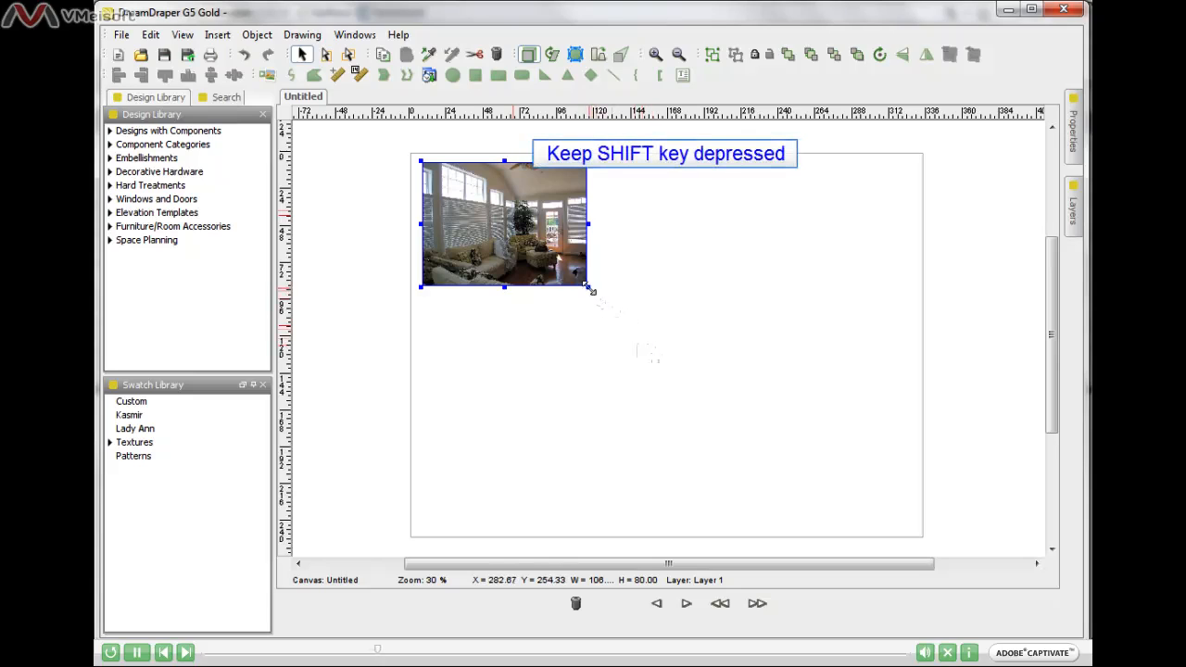
pyautogui.keyDown('shift'); pyautogui.moveTo(590, 289); pyautogui.dragTo(912, 527); pyautogui.keyUp('shift')
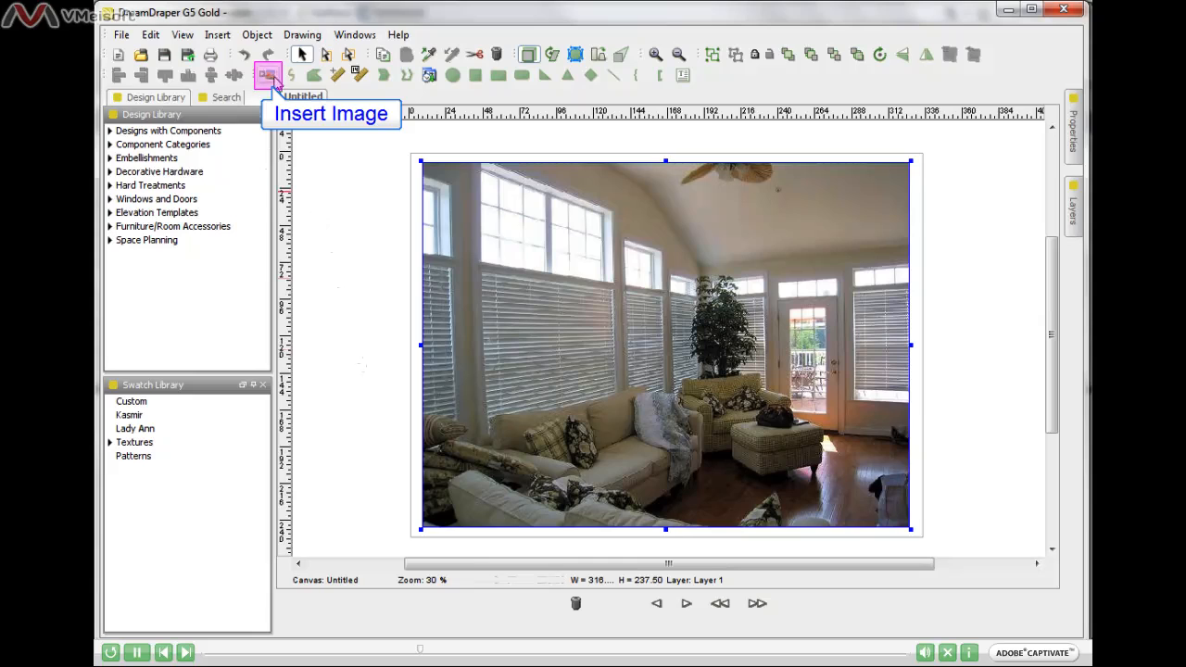
# - Insert a second copy of Belfort-SUNROOM5-b.jpg and move it to the left side of the enlarged photo
pyautogui.click(269, 78)
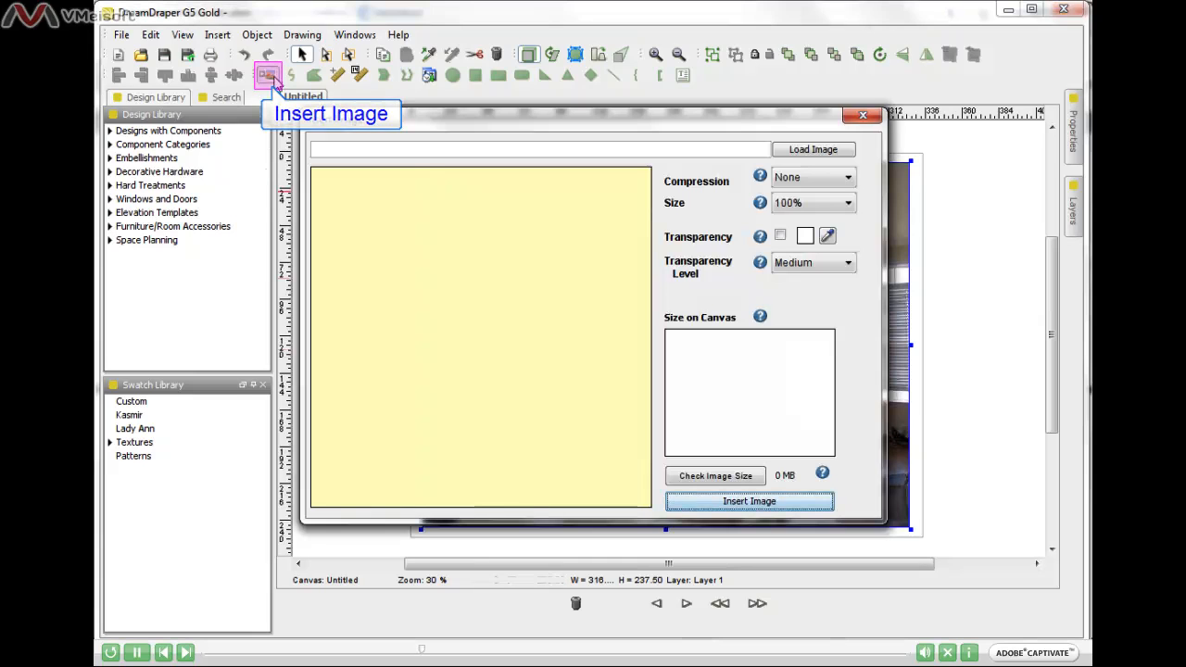
pyautogui.click(804, 151)
pyautogui.click(736, 271)
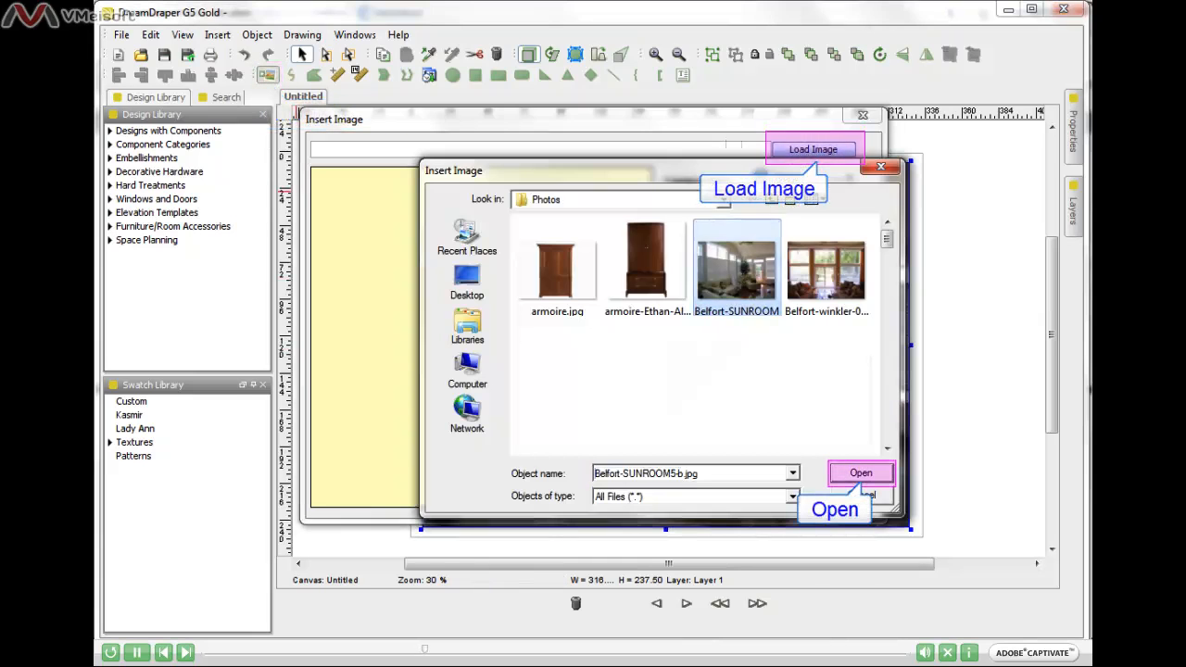
pyautogui.click(862, 477)
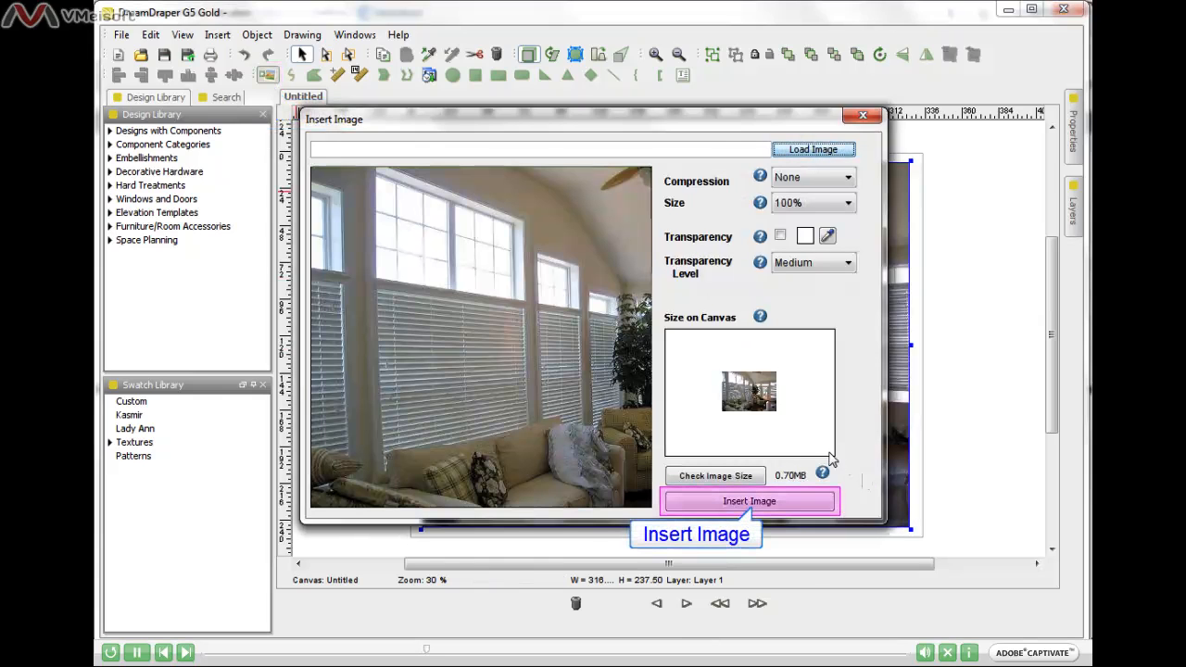
pyautogui.click(760, 501)
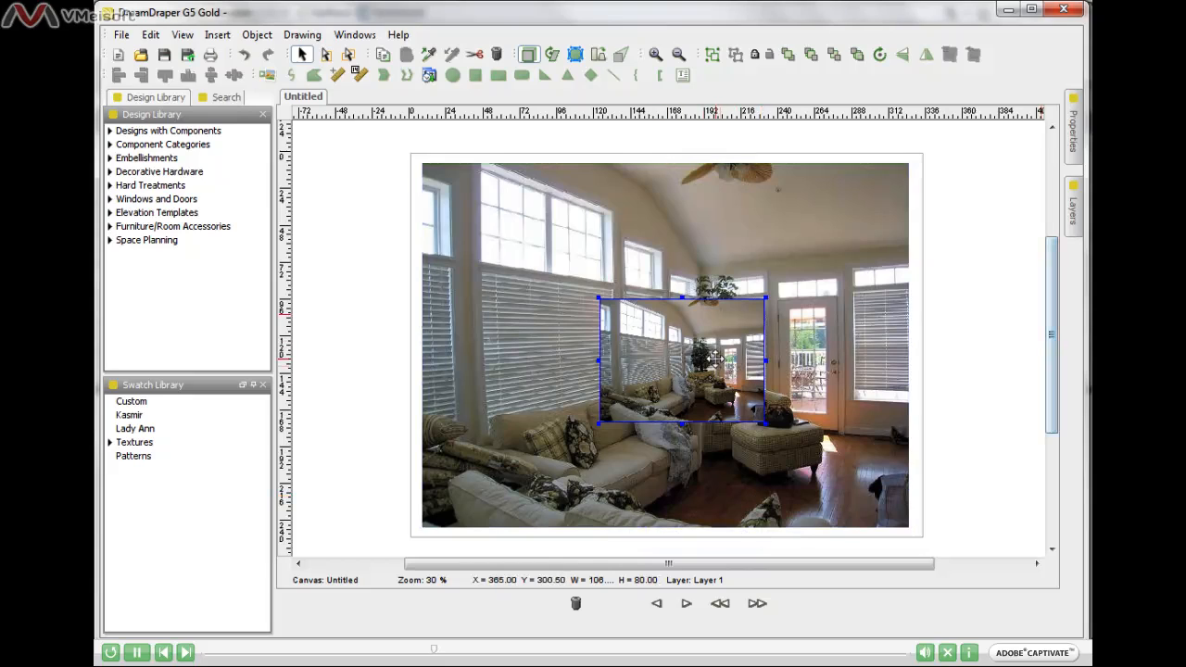
pyautogui.moveTo(704, 355); pyautogui.dragTo(410, 343)
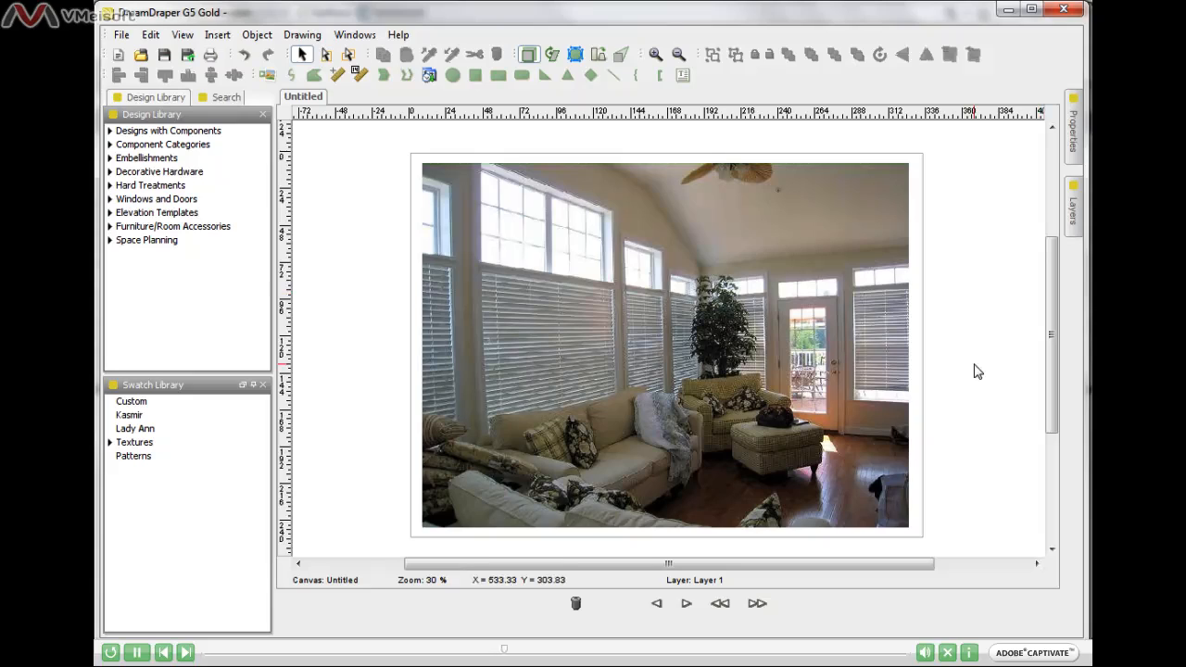
# - Delete the enlarged sunroom photo from the canvas
pyautogui.click(711, 376)
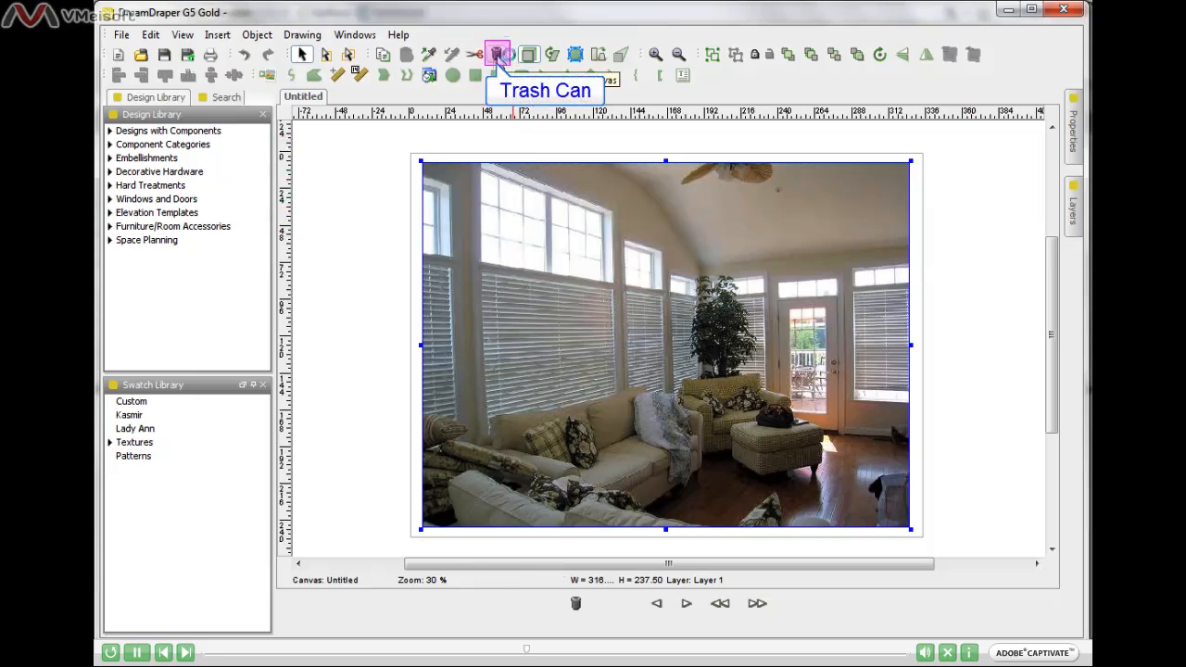
pyautogui.click(498, 55)
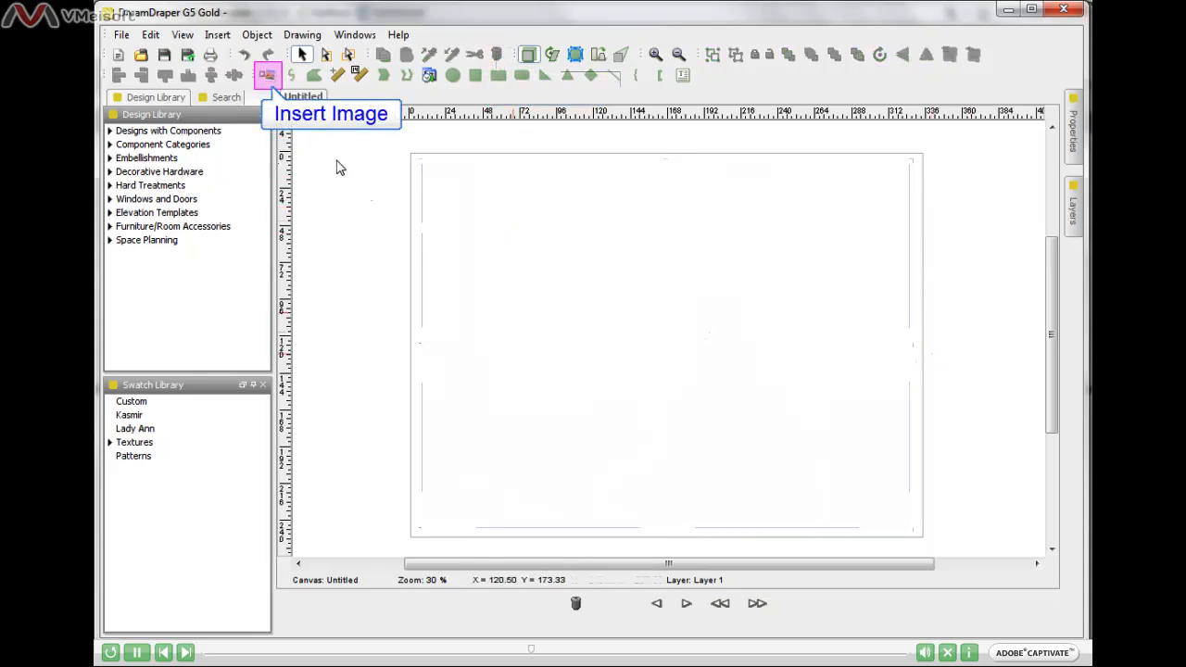
# - Insert the landscape double-hung window photo with the striped armchair from the Photos folder onto the canvas
pyautogui.click(268, 76)
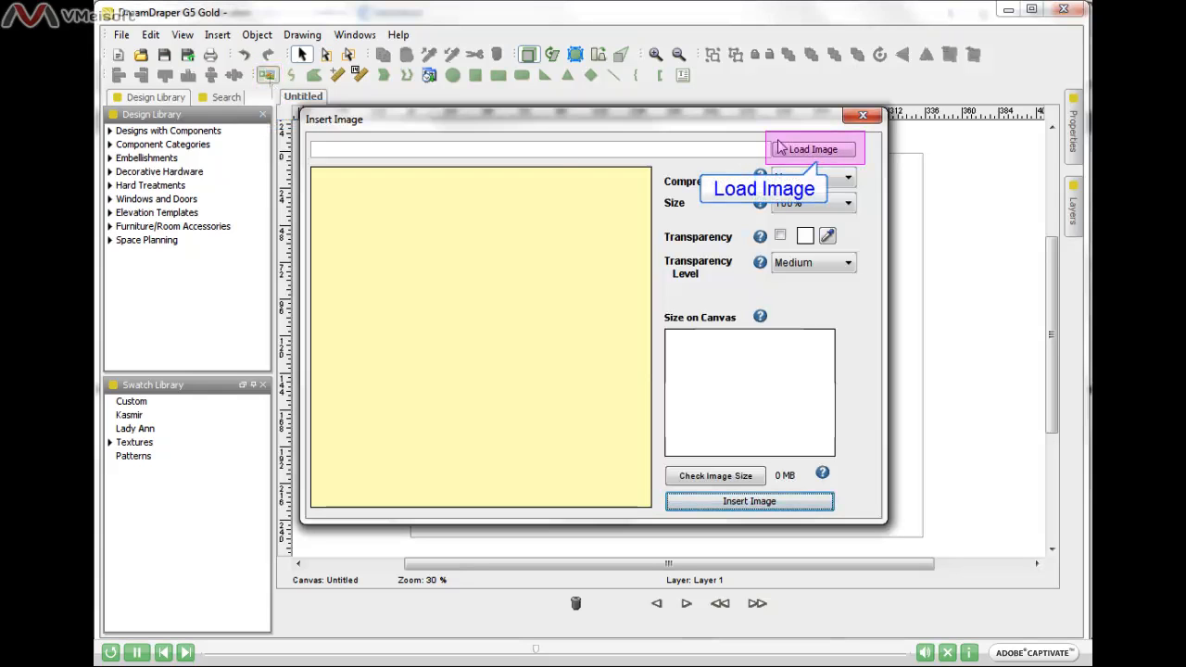
pyautogui.click(807, 148)
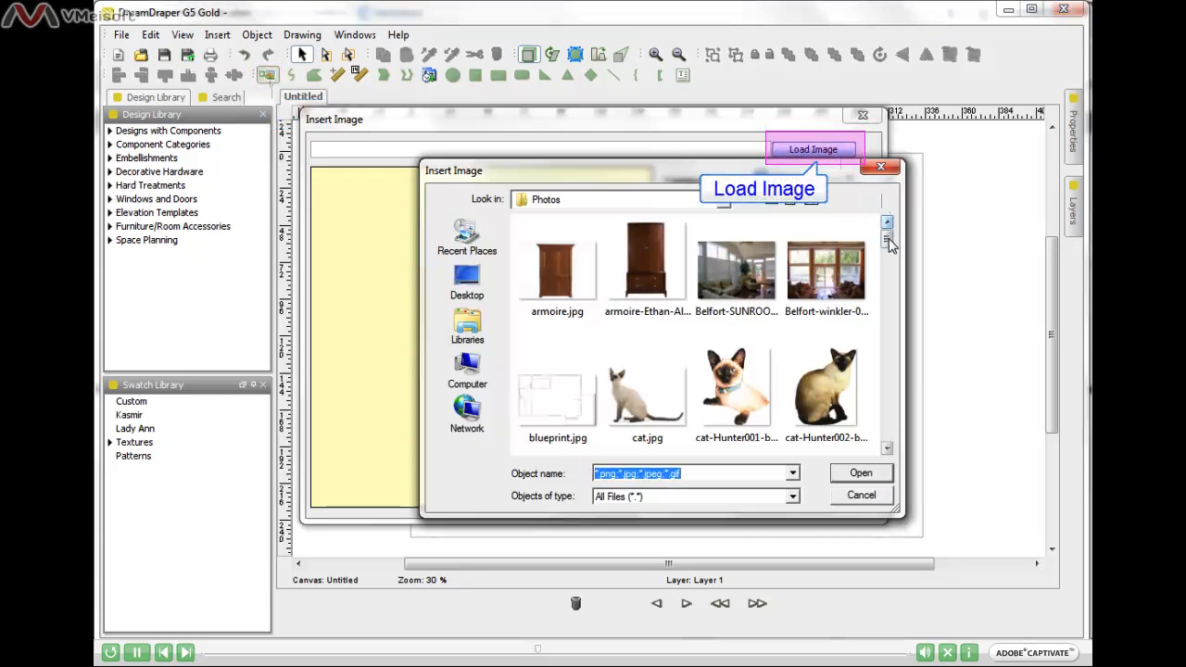
pyautogui.moveTo(888, 243); pyautogui.dragTo(887, 378)
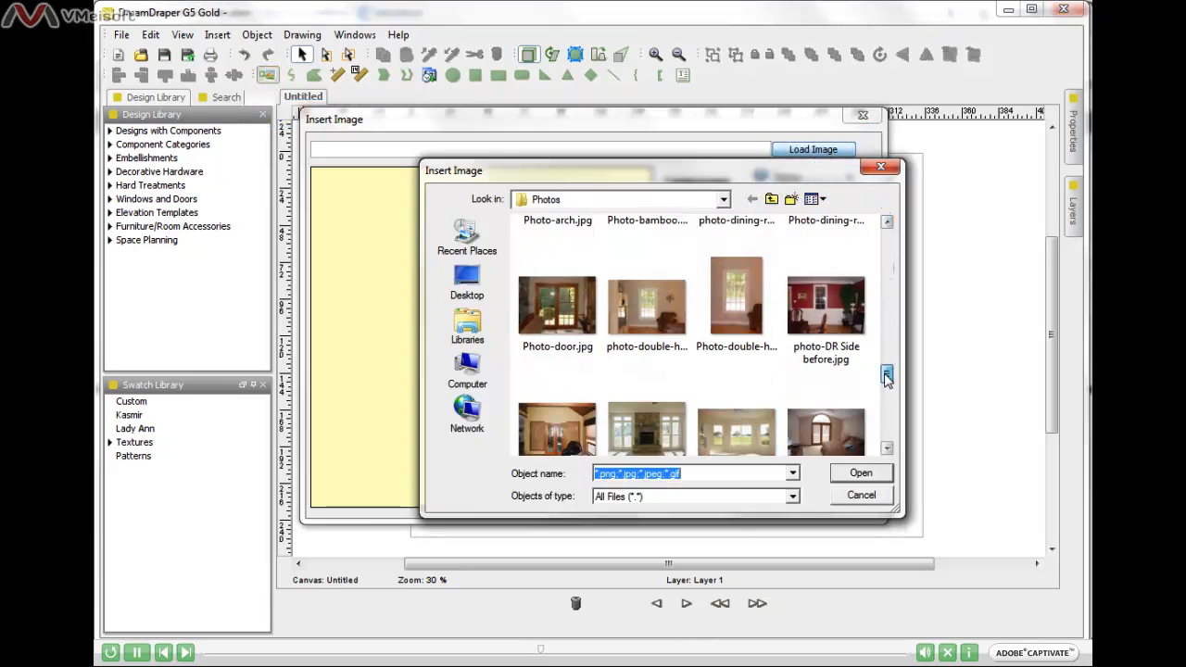
pyautogui.click(655, 329)
pyautogui.click(861, 474)
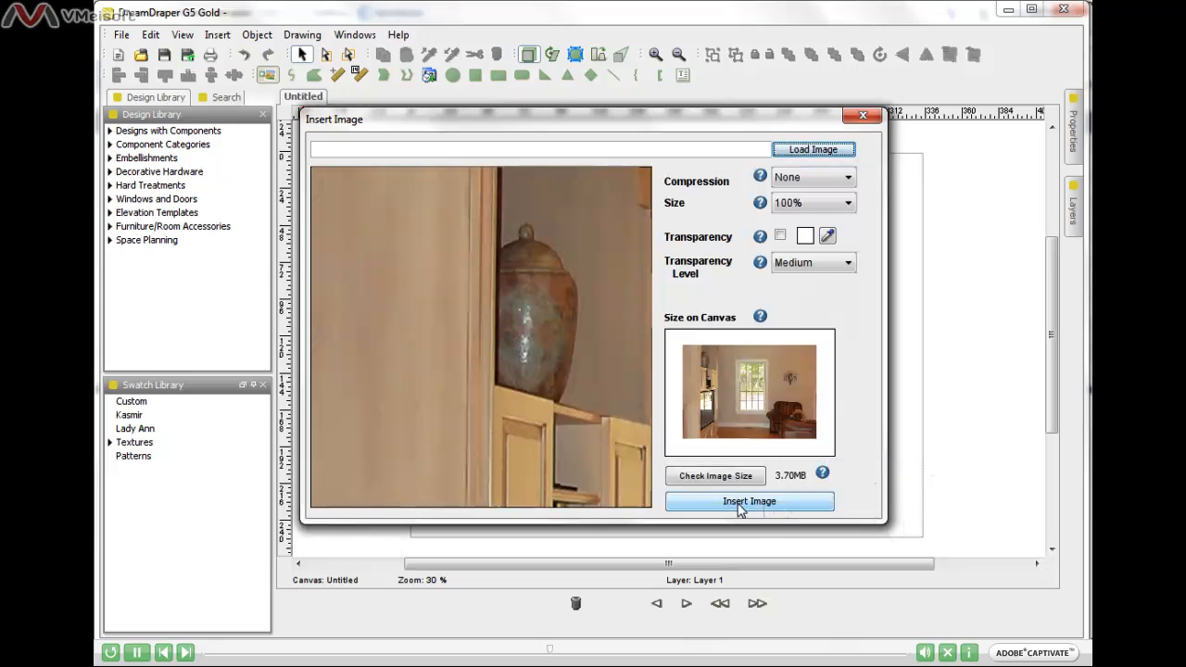
pyautogui.click(817, 504)
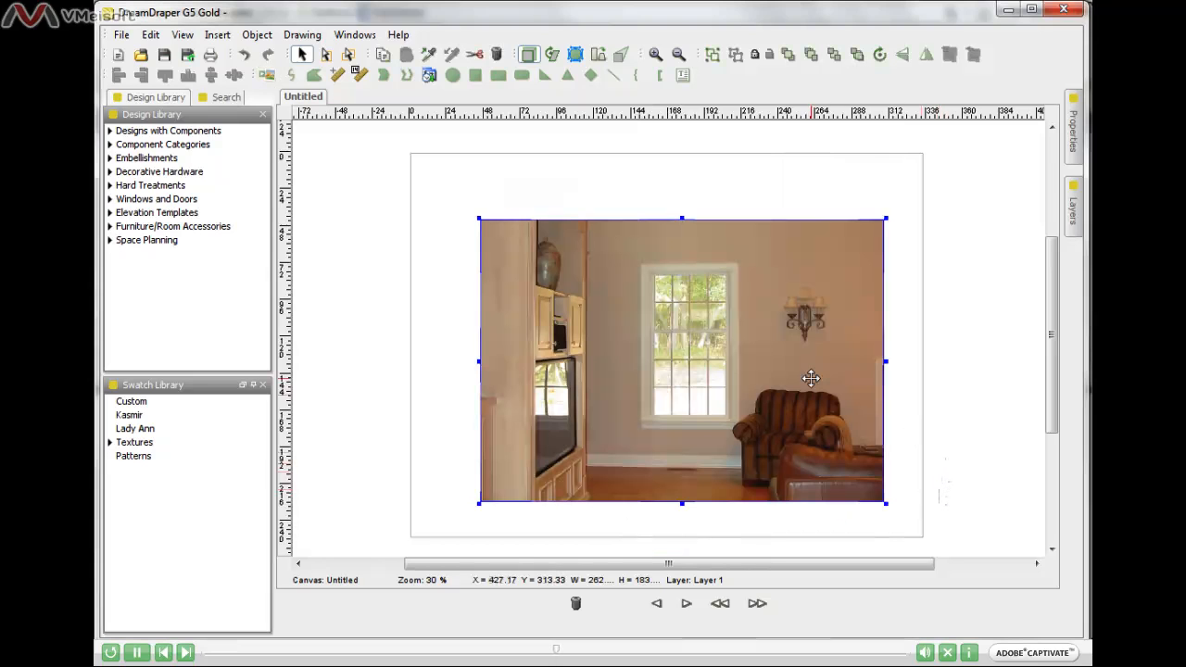
# - Centre the inserted room photo on the canvas and lock it in place
pyautogui.moveTo(807, 369); pyautogui.dragTo(800, 353)
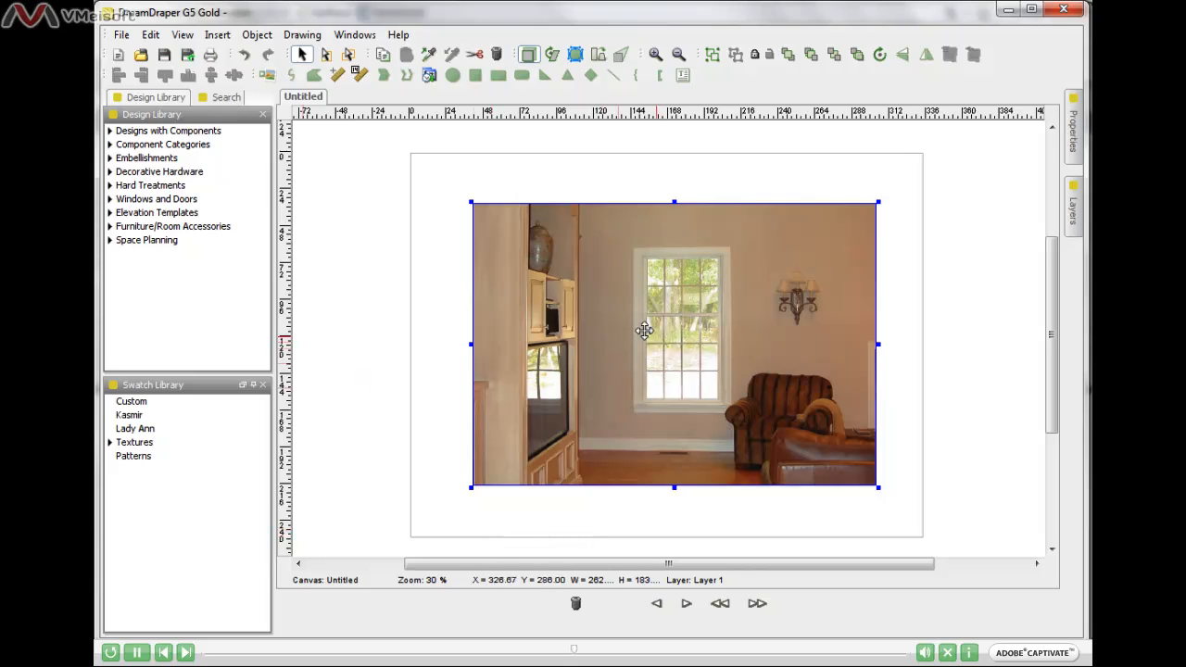
pyautogui.moveTo(722, 319); pyautogui.dragTo(696, 319)
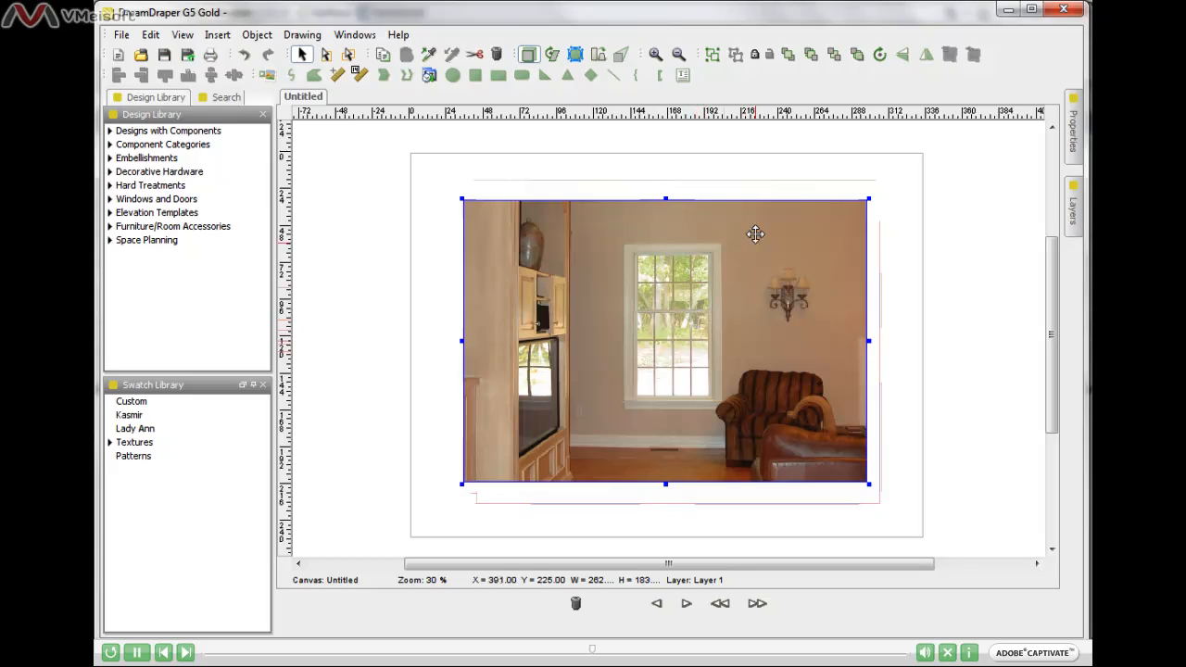
pyautogui.click(755, 57)
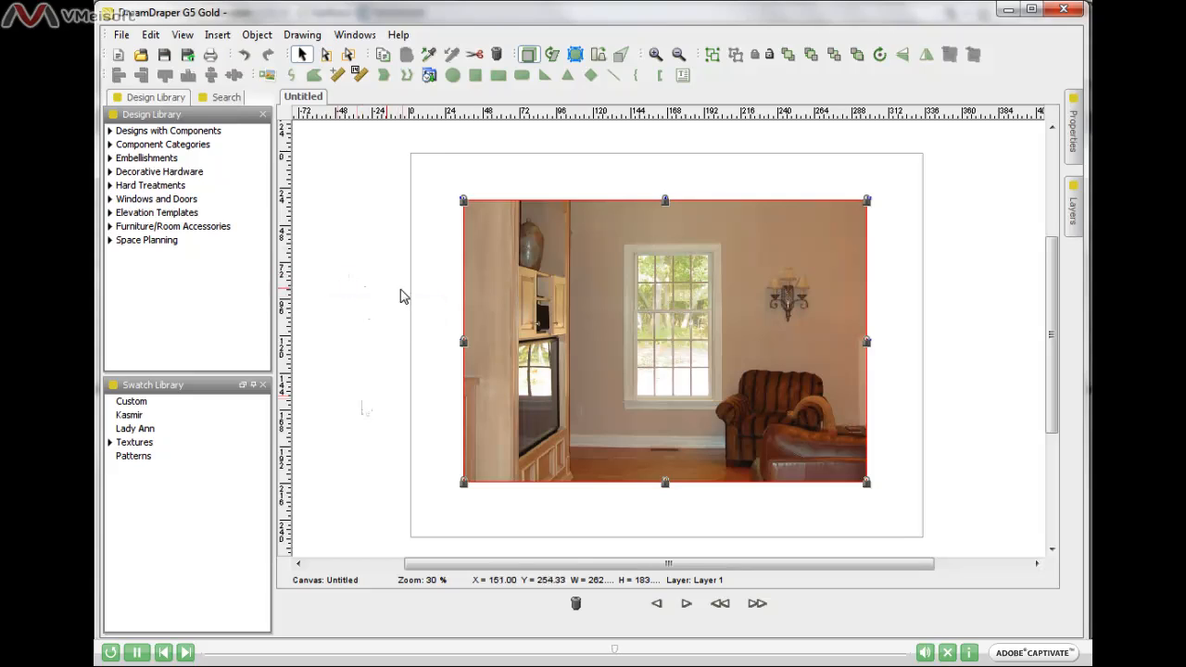
# - Check the locked room photo by deselecting and reselecting it, and leave it deselected
pyautogui.click(369, 328)
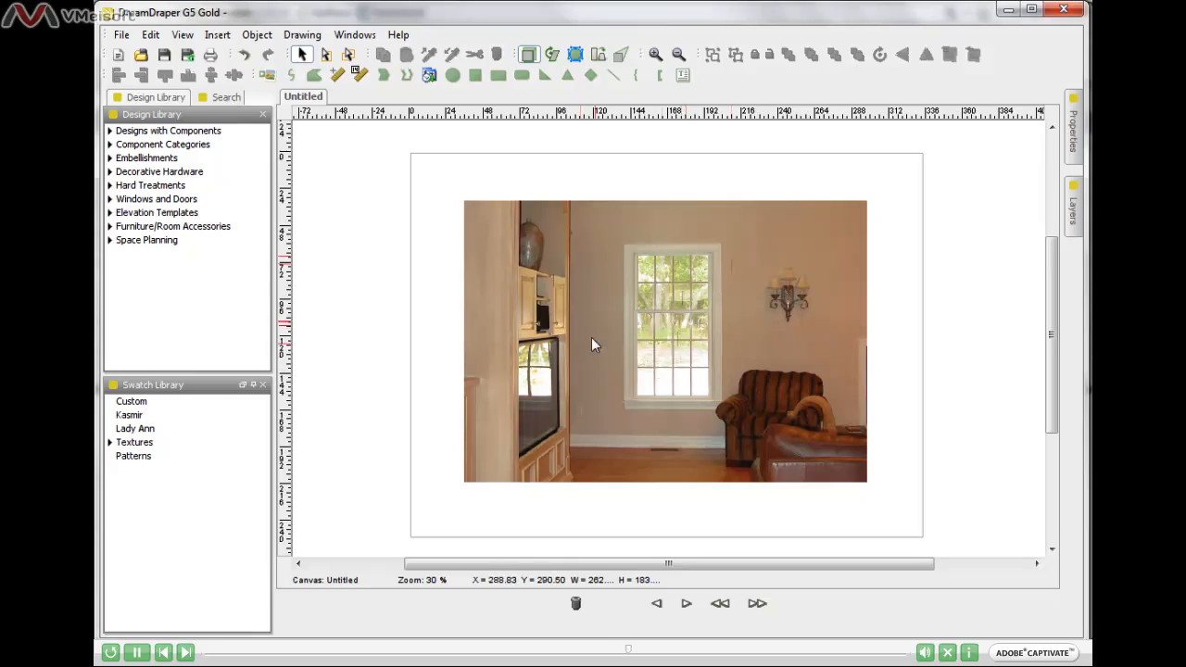
pyautogui.click(641, 268)
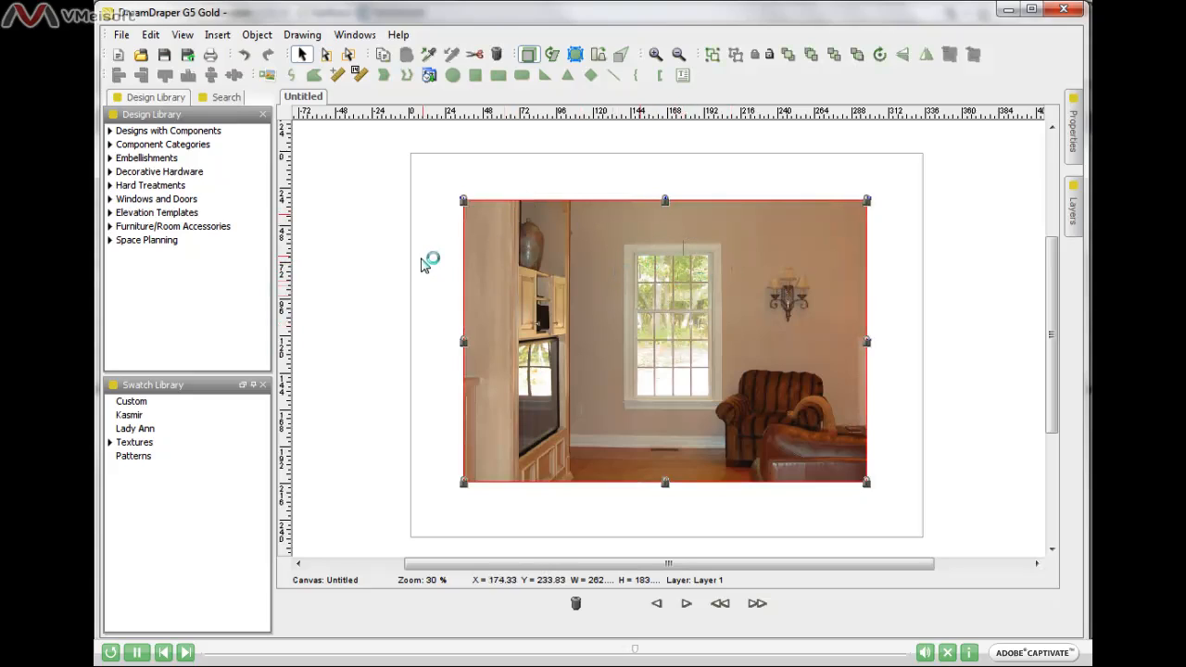
pyautogui.click(351, 289)
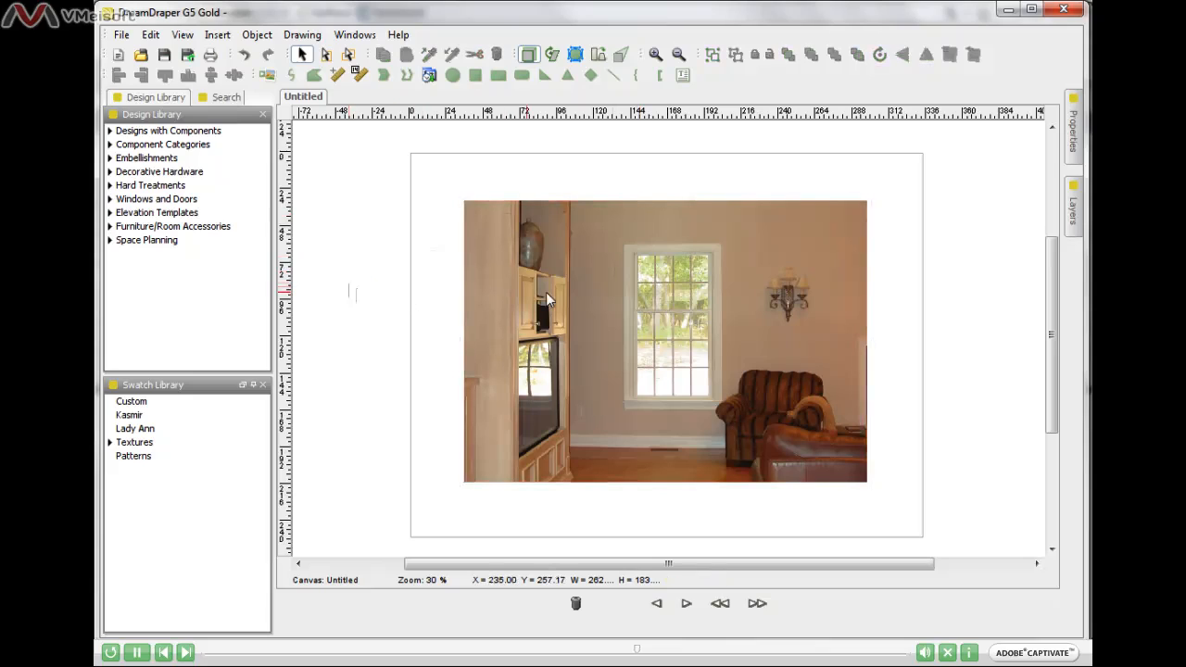
pyautogui.click(674, 301)
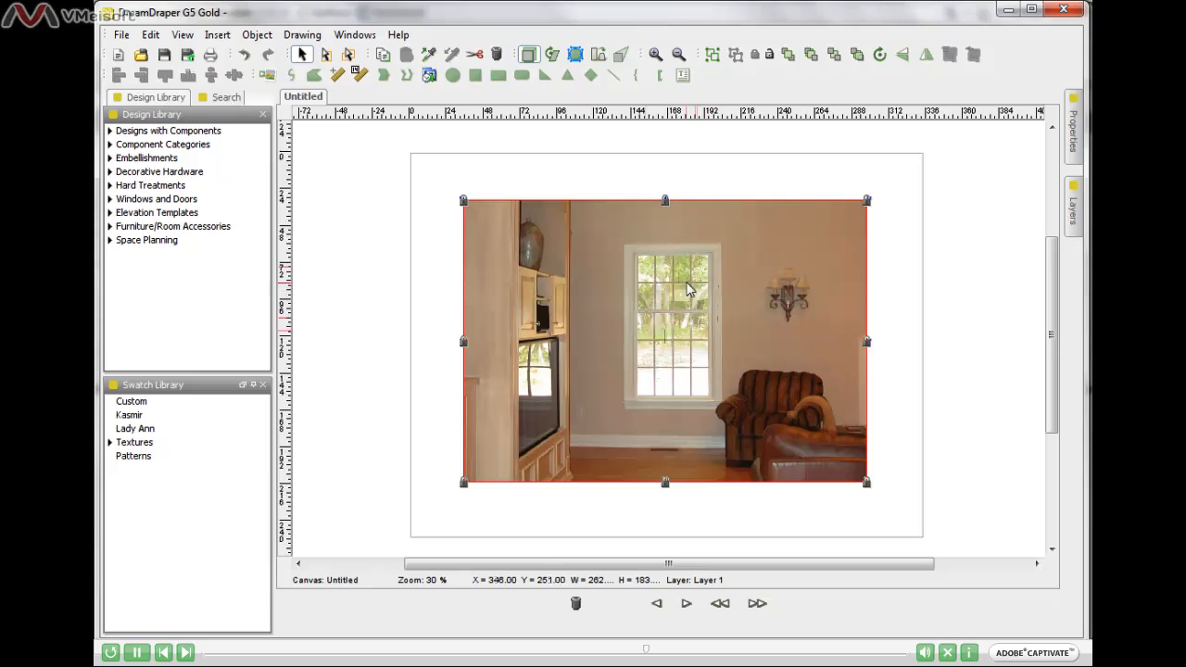
pyautogui.click(893, 263)
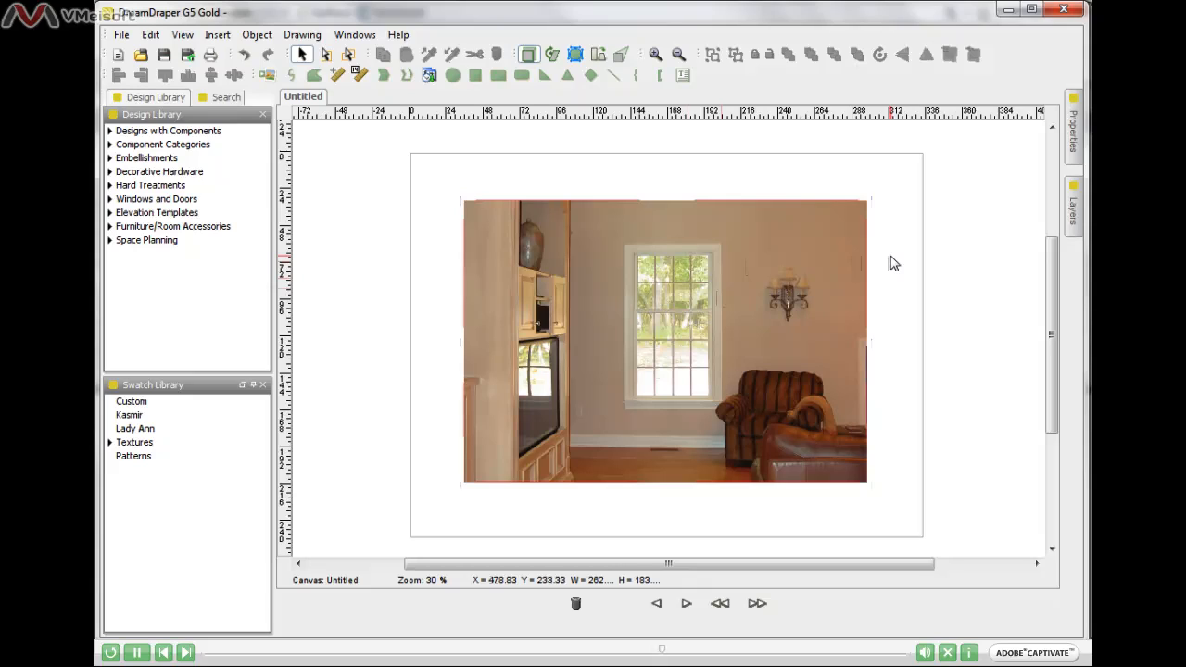
pyautogui.click(398, 464)
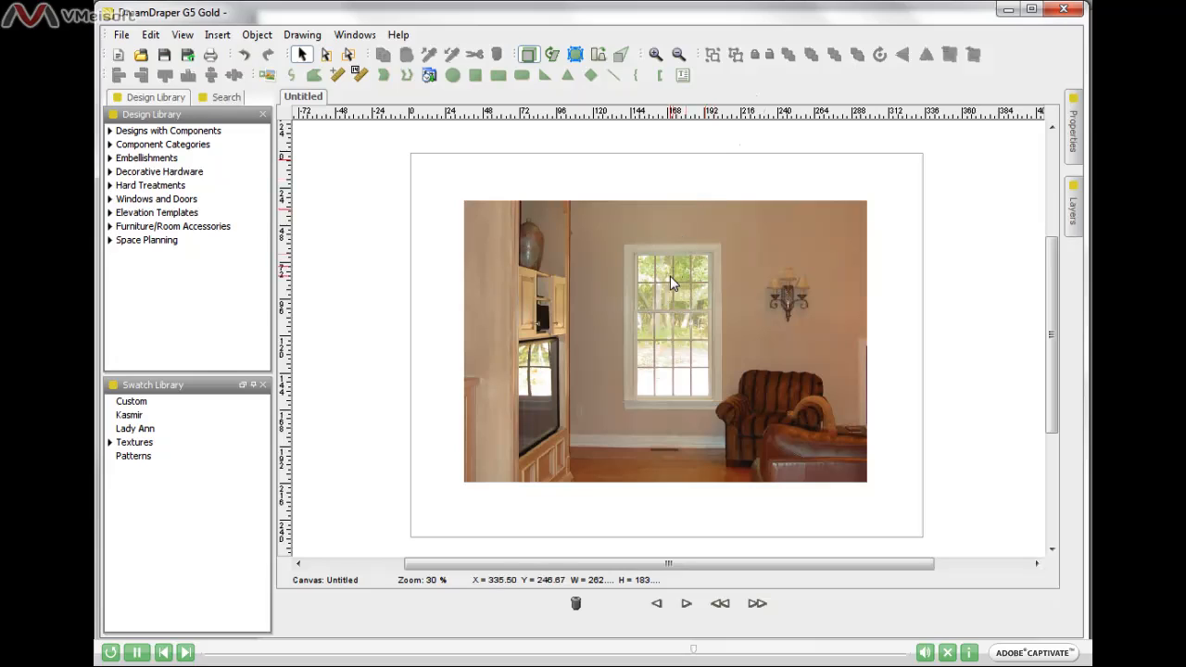
# - Unlock the room photo, lock it again, and deselect it
pyautogui.click(660, 317)
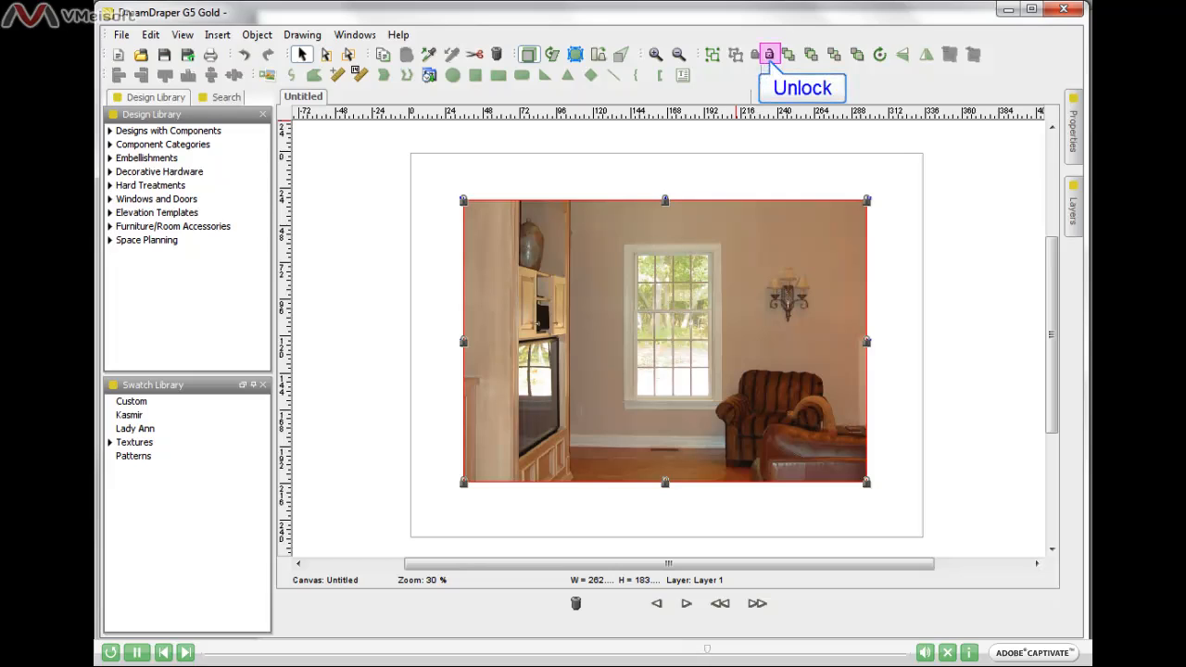
pyautogui.click(769, 56)
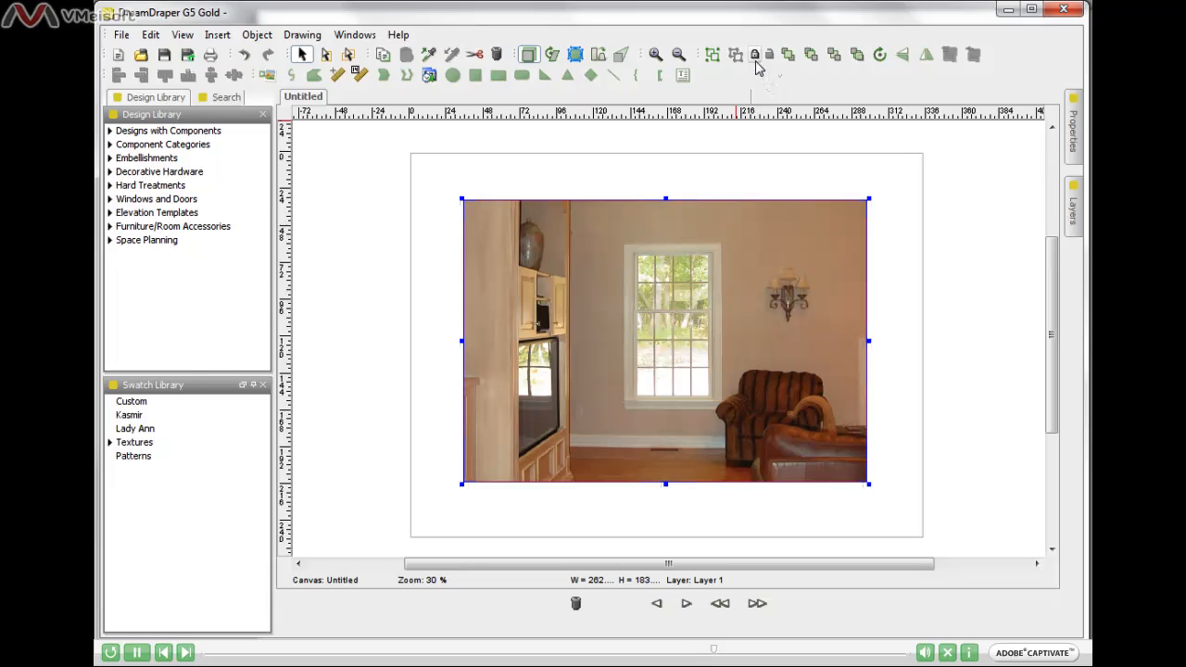
pyautogui.click(755, 56)
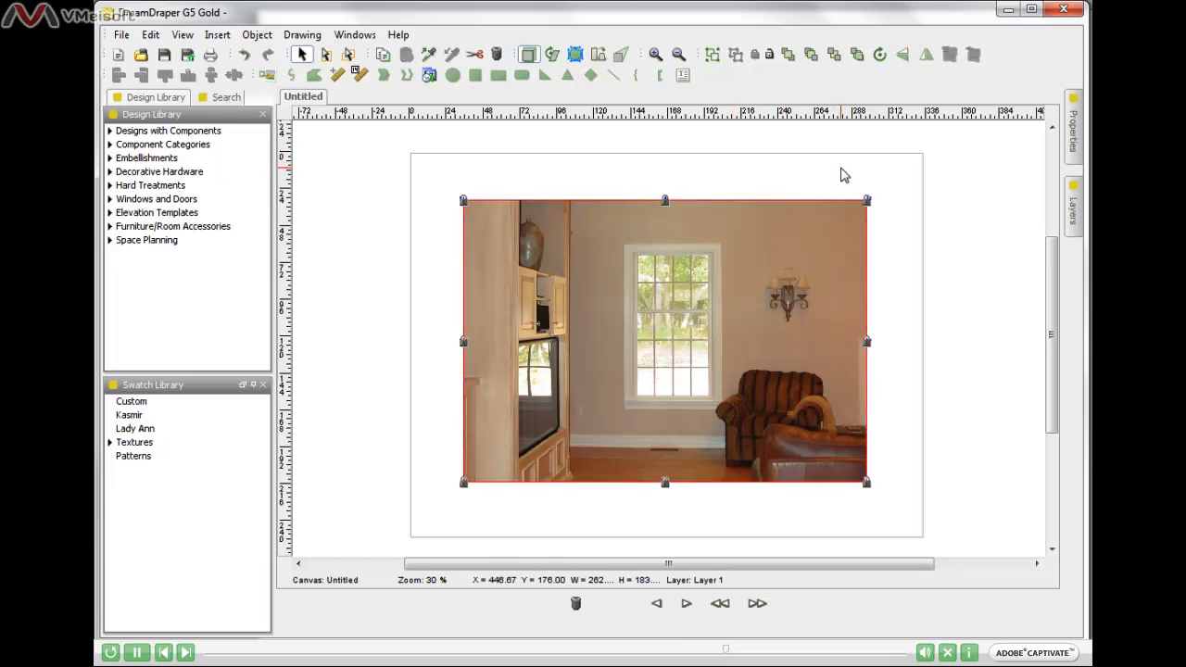
pyautogui.click(844, 175)
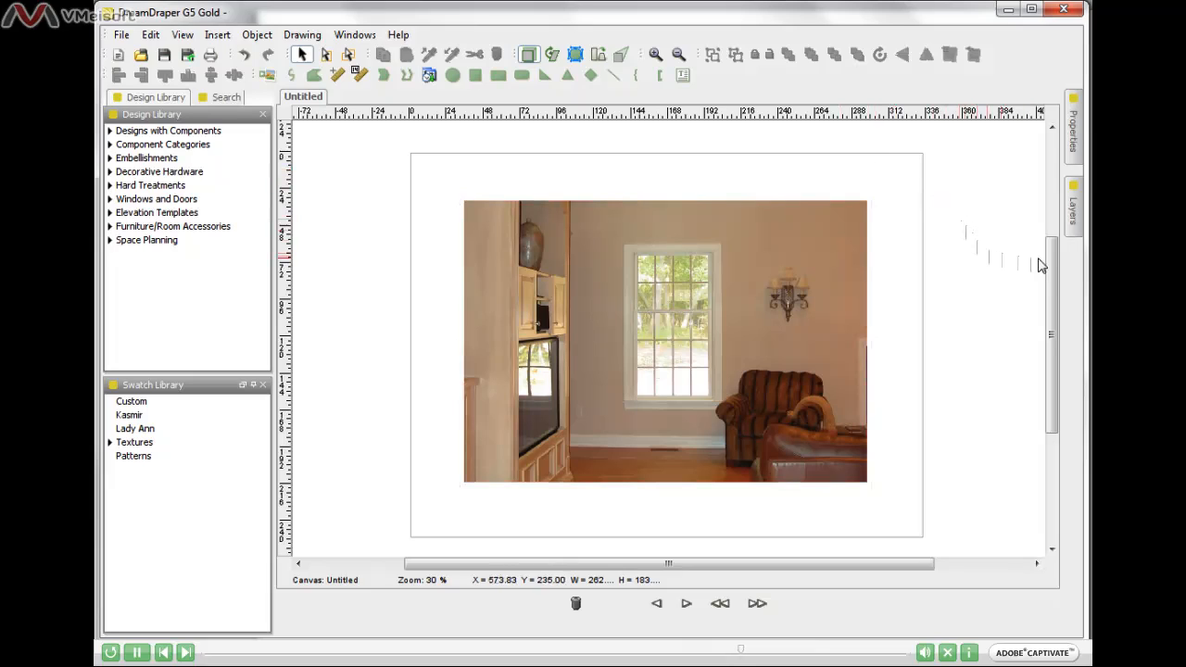
# - Keep the layer list open, lock Layer 1 containing the room photo, and add a new layer
pyautogui.click(1074, 199)
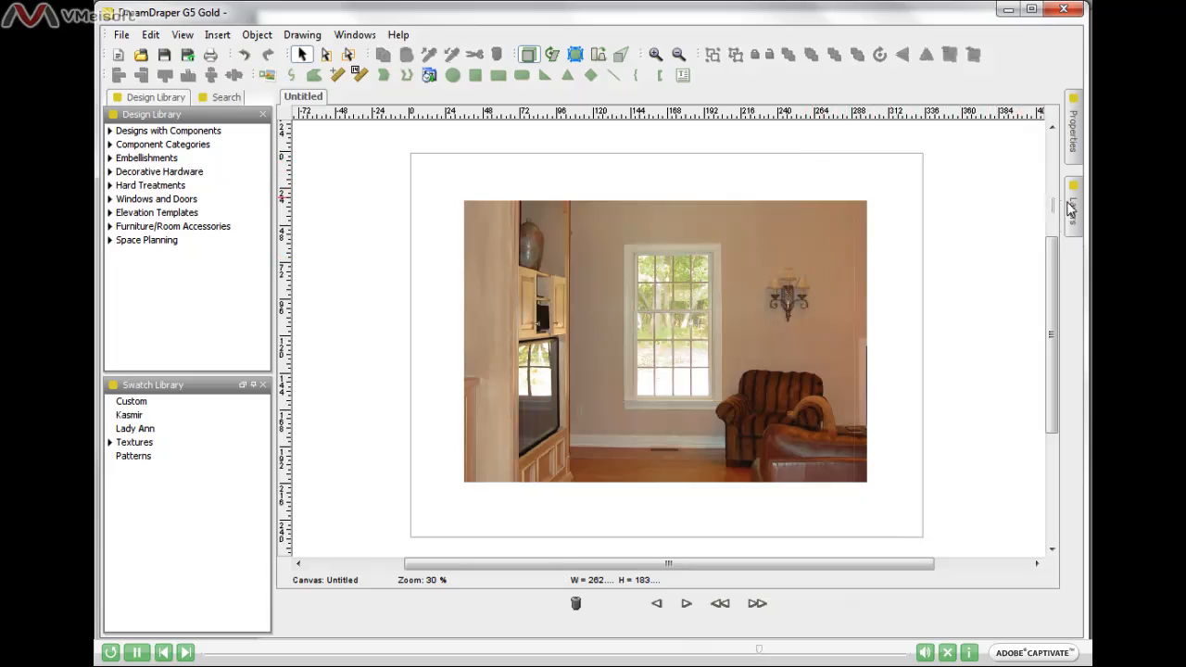
pyautogui.moveTo(1074, 201)
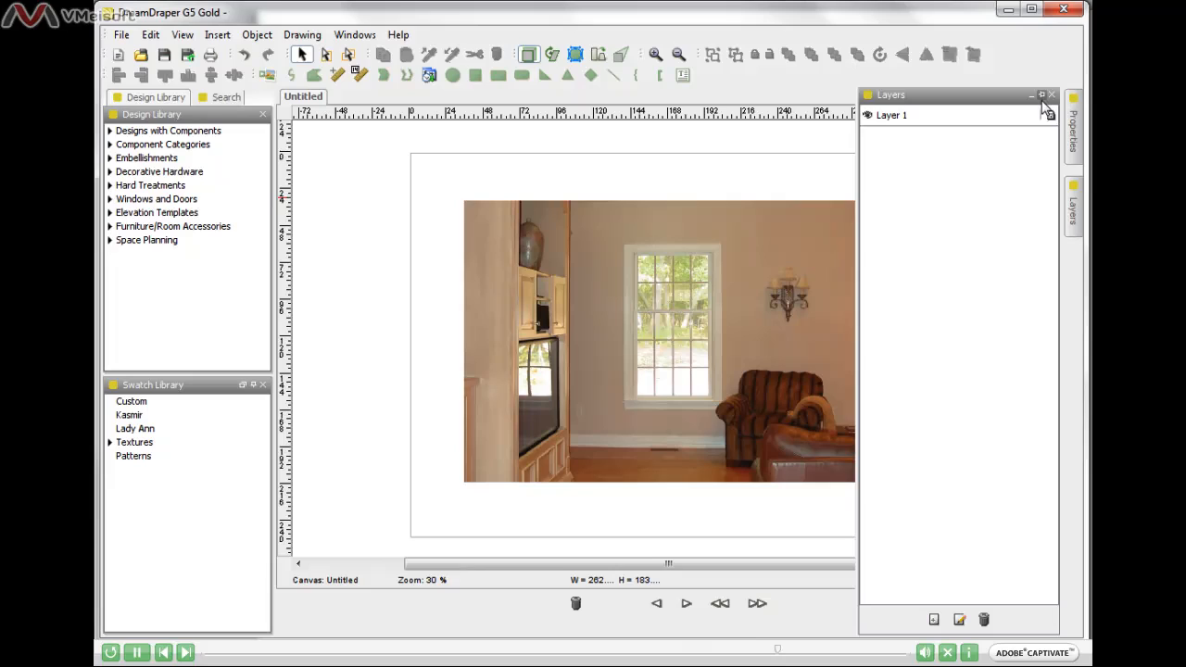
pyautogui.click(1042, 96)
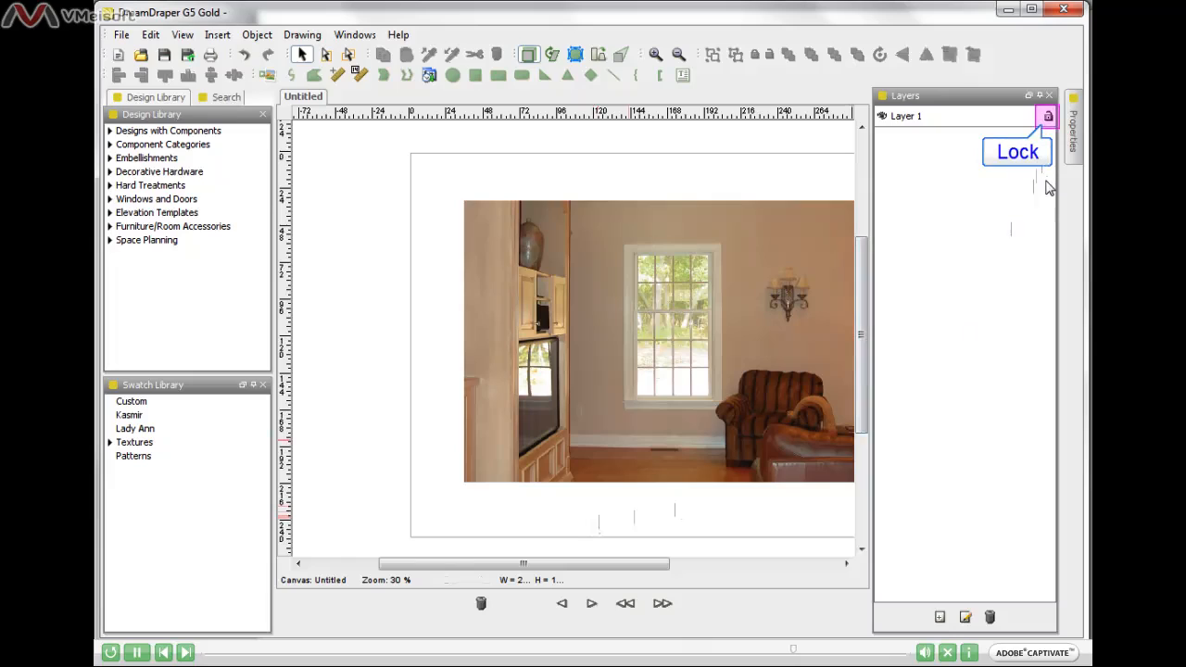
pyautogui.click(1048, 118)
pyautogui.click(940, 617)
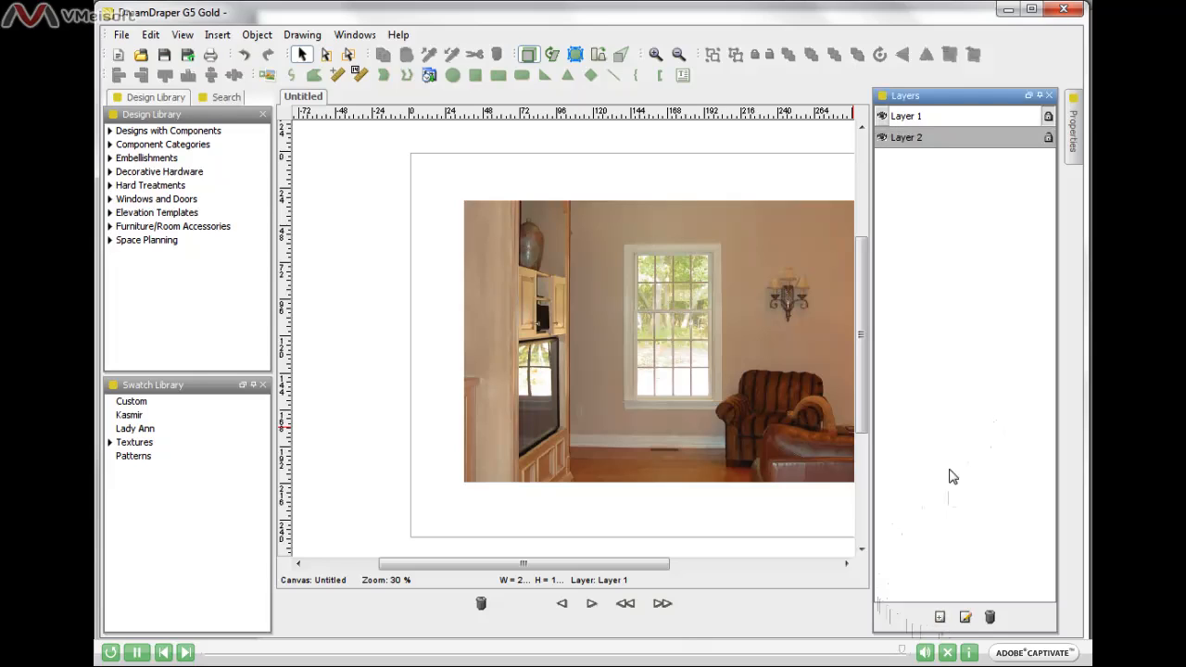